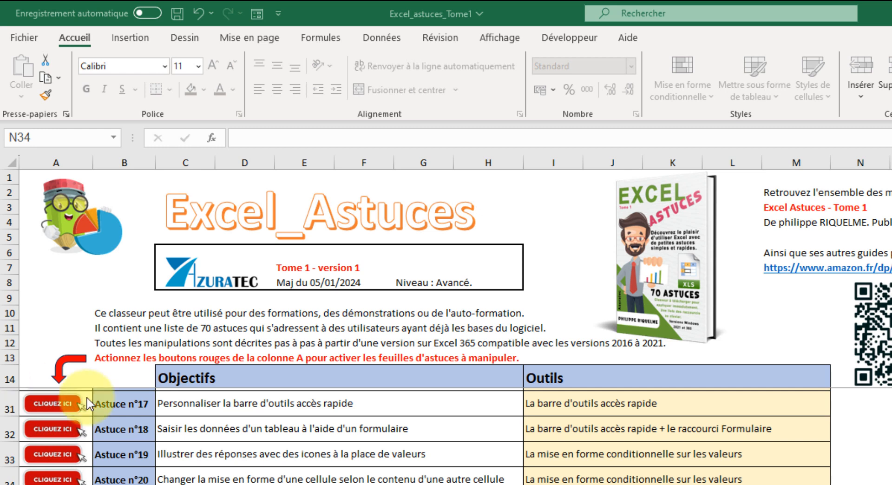
# Step: Open the Astuce n°19 sheet and set the upper table's Etat to 1 for Préparer le petit-déjeuner and Commander un drive
pyautogui.click(64, 451)
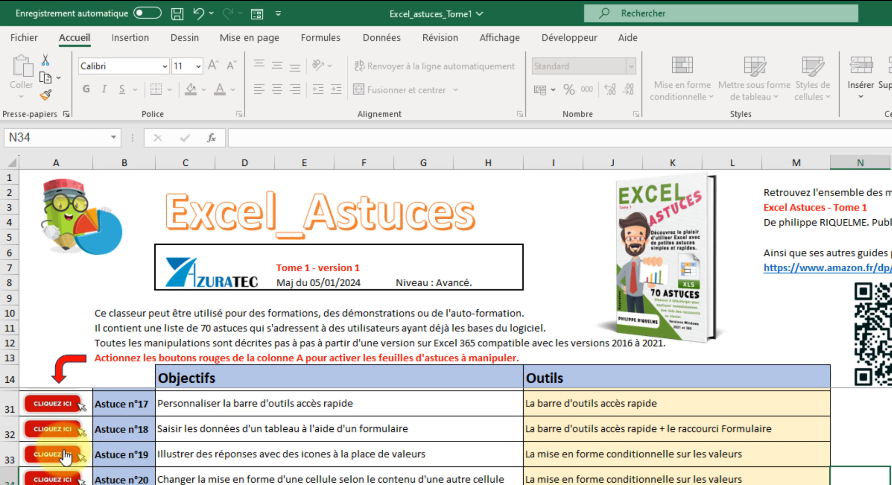
pyautogui.click(40, 454)
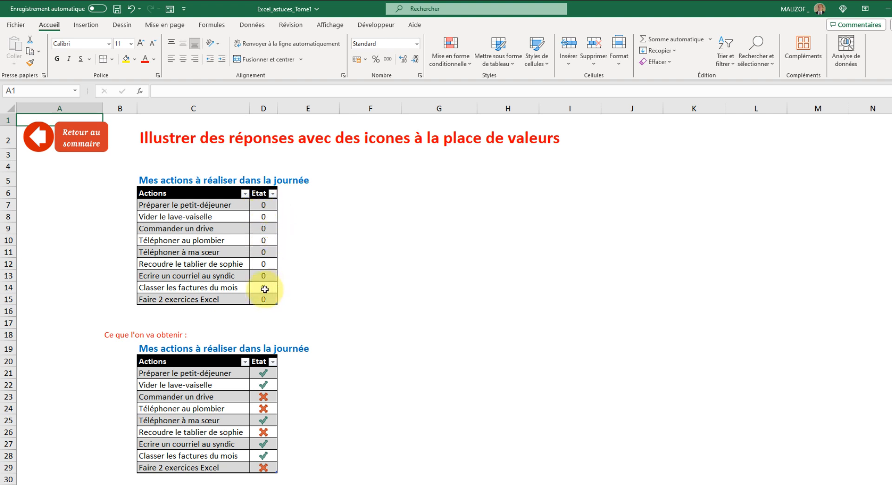
pyautogui.click(263, 203)
pyautogui.write('1')
pyautogui.press('Return')
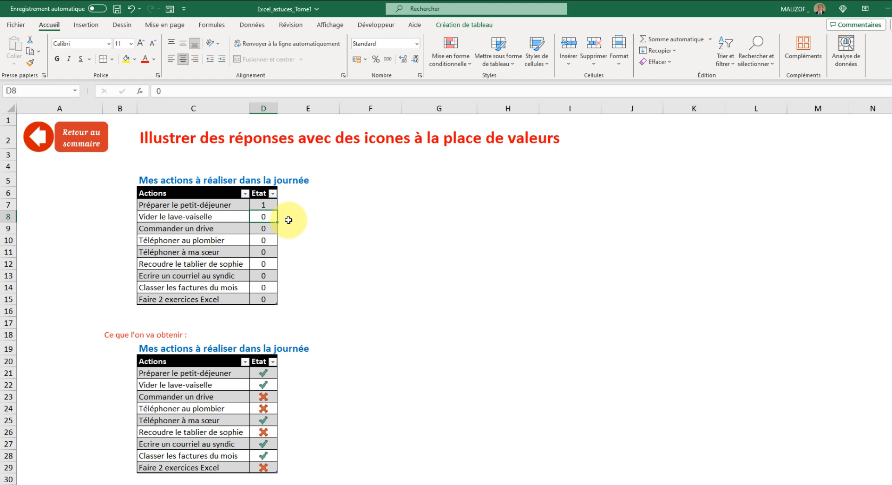
pyautogui.click(269, 227)
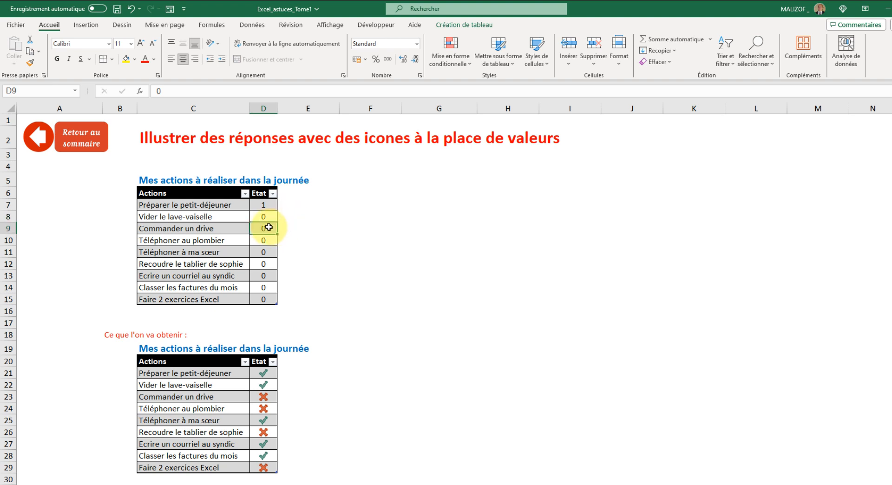
pyautogui.write('1')
pyautogui.press('Return')
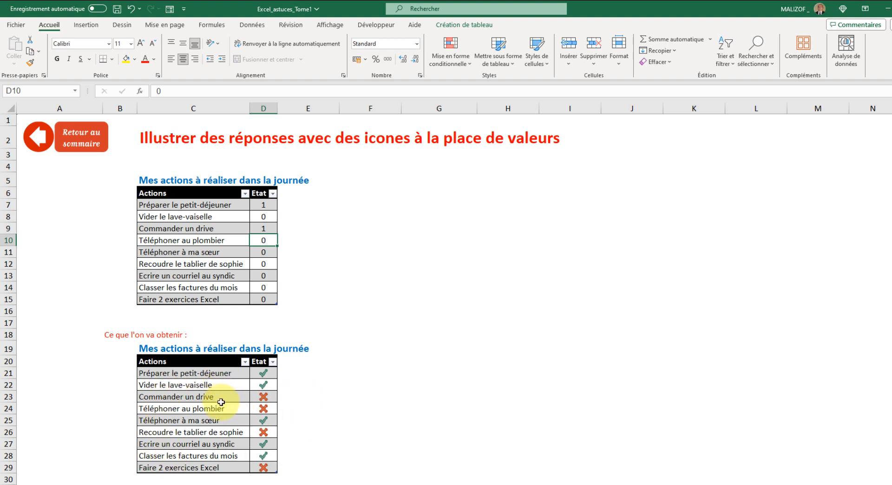
# Step: Set the Etat of Commander un drive to 1 in the lower example table (cell D23)
pyautogui.click(263, 398)
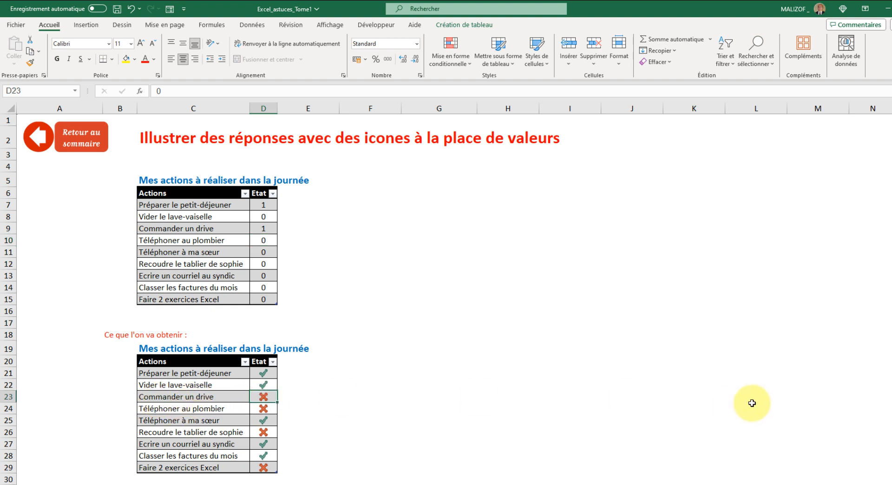
pyautogui.write('1')
pyautogui.press('Return')
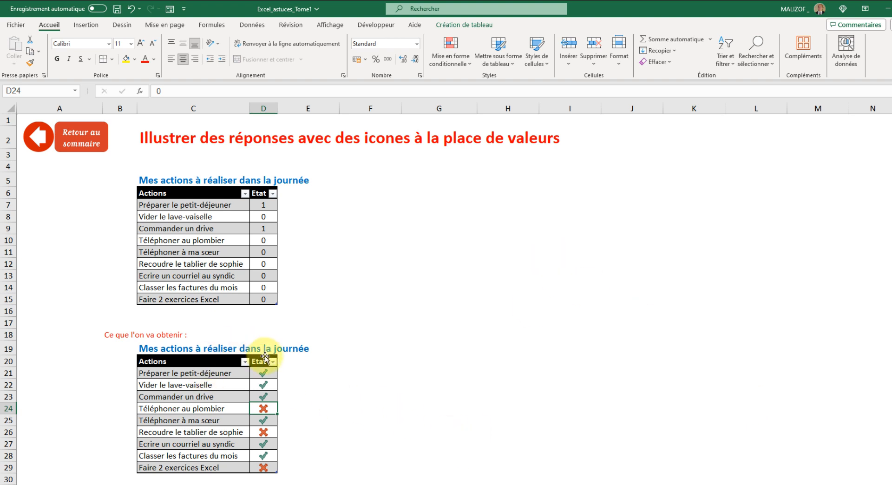
# Step: Examine the settings of the conditional formatting rule applied to the lower table's Etat cells D21:D29, leaving the rule unmodified
pyautogui.moveTo(263, 372); pyautogui.dragTo(265, 468)
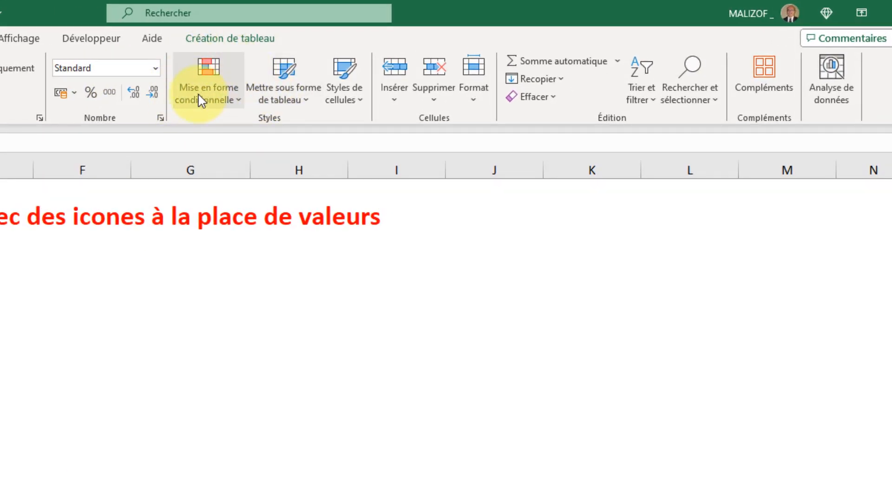
pyautogui.click(241, 104)
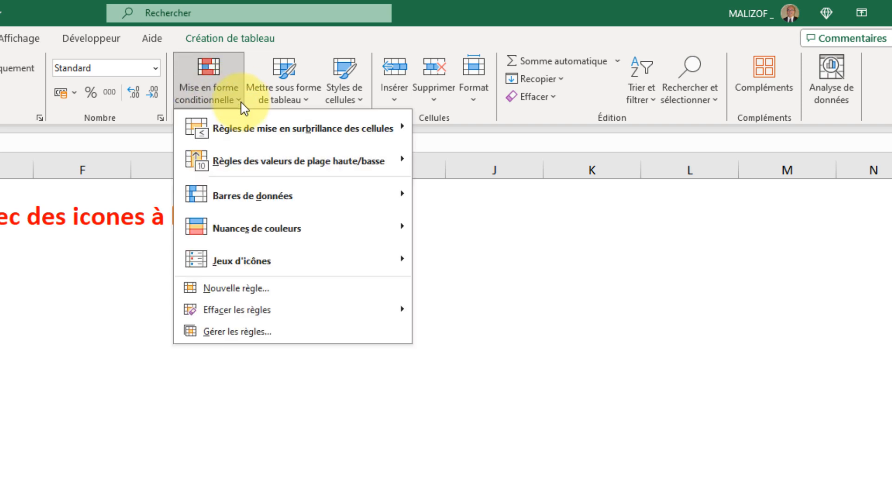
pyautogui.click(244, 330)
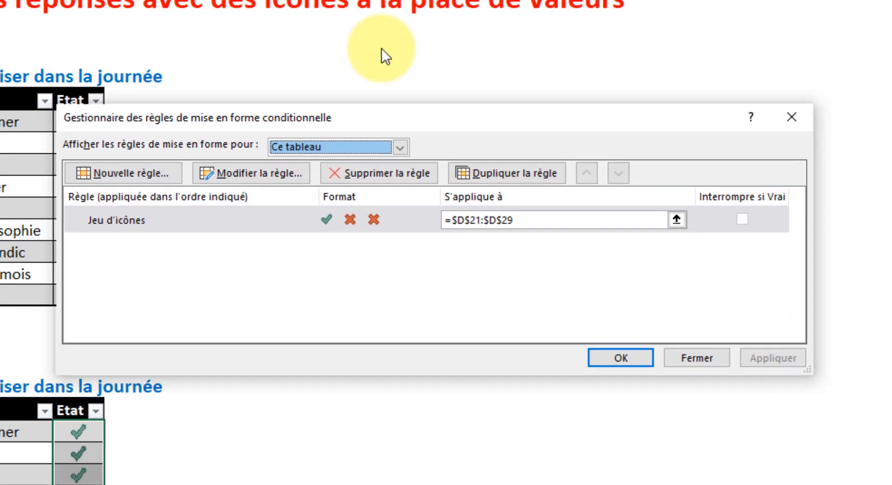
pyautogui.moveTo(377, 118); pyautogui.dragTo(404, 0)
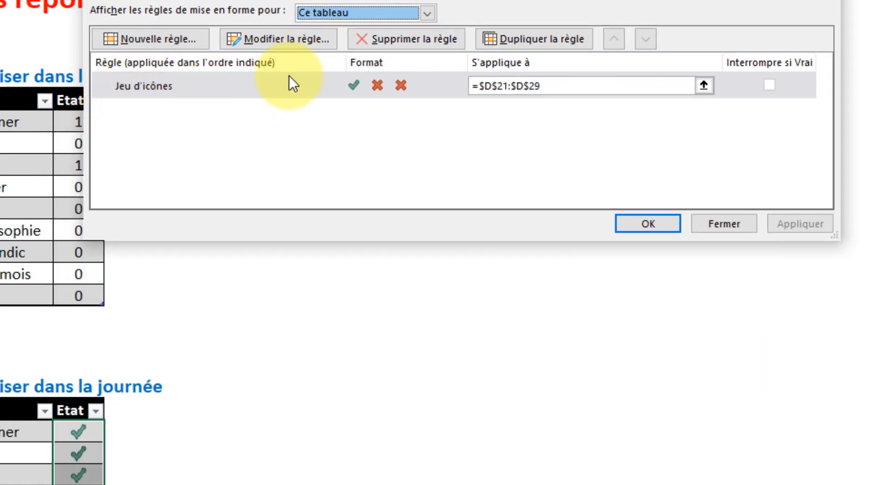
pyautogui.click(300, 37)
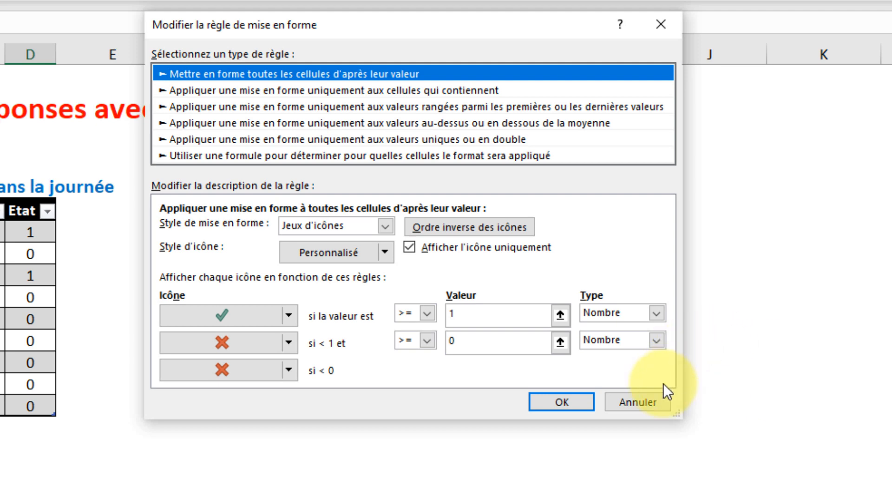
pyautogui.click(648, 397)
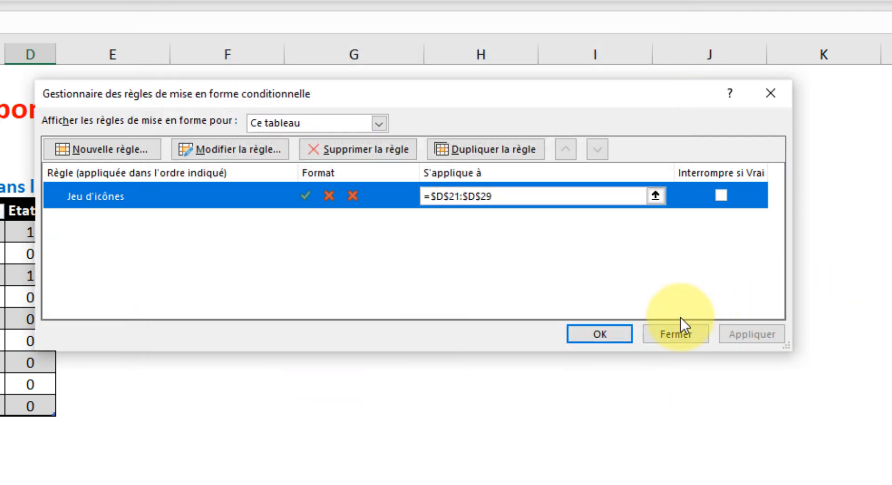
pyautogui.click(679, 338)
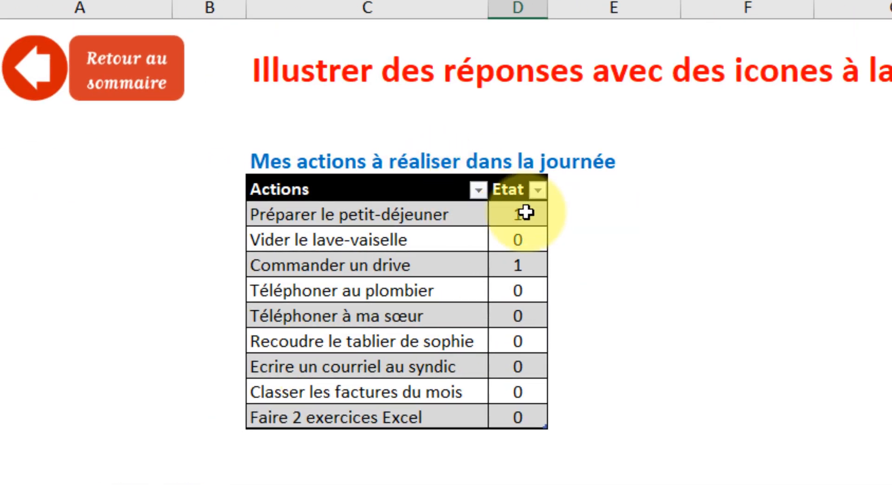
# Step: Start a new conditional formatting rule for the upper table's Etat cells D7:D15, using the Jeux d'icônes format style
pyautogui.click(526, 213)
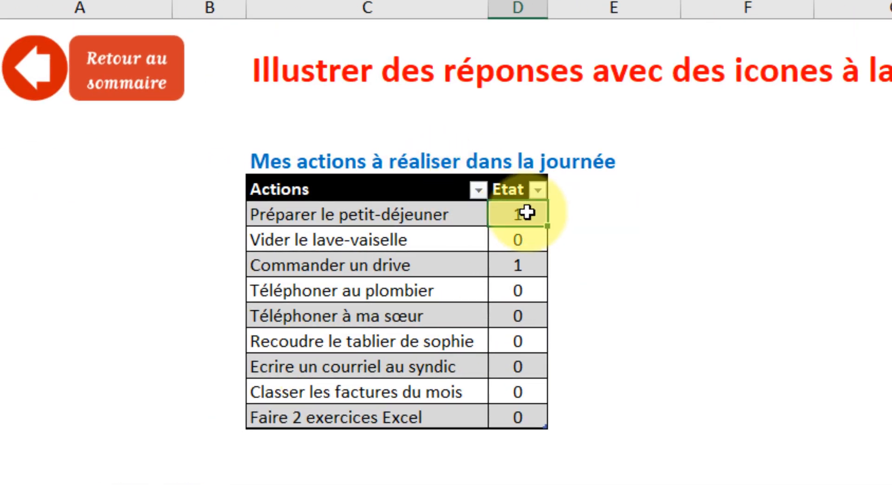
pyautogui.moveTo(526, 212); pyautogui.dragTo(528, 422)
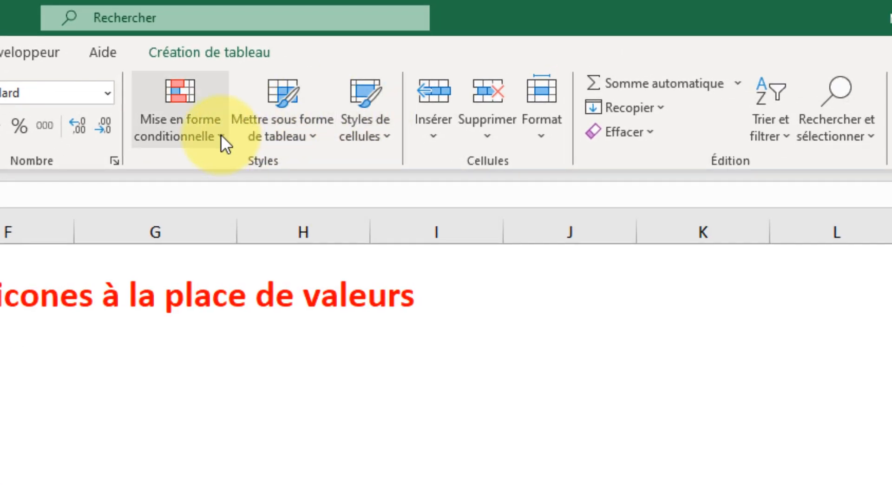
pyautogui.click(221, 135)
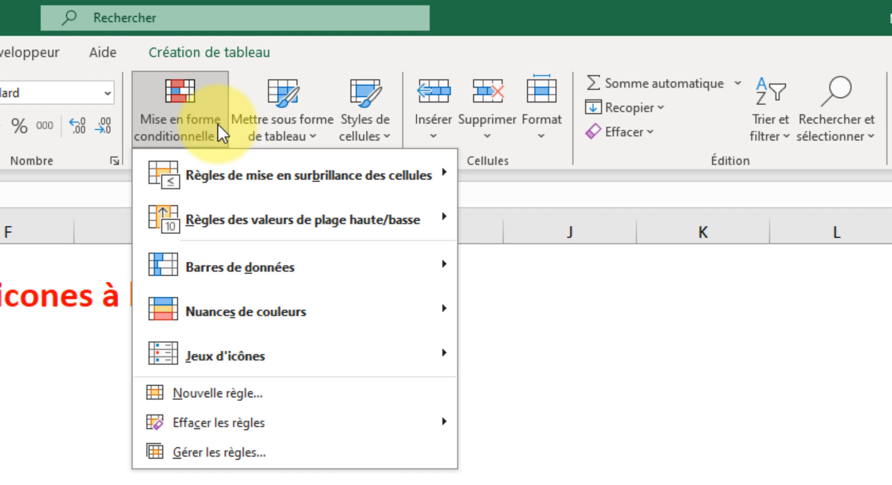
pyautogui.click(234, 389)
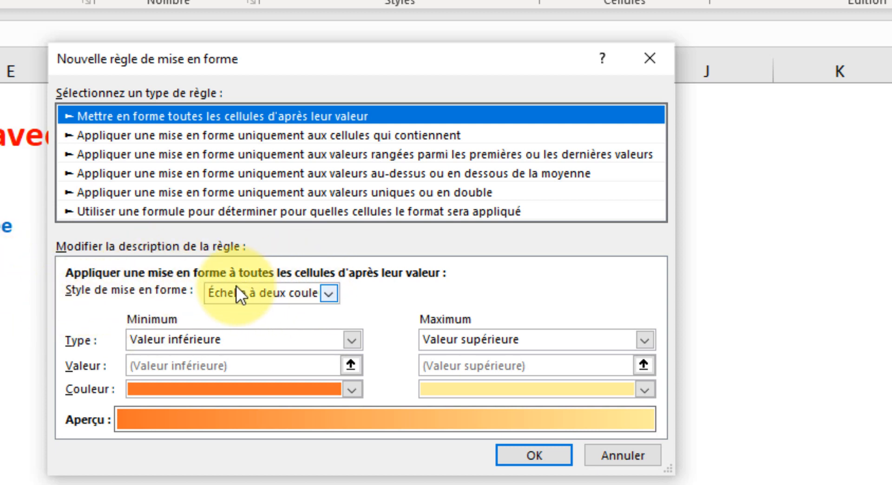
pyautogui.click(330, 293)
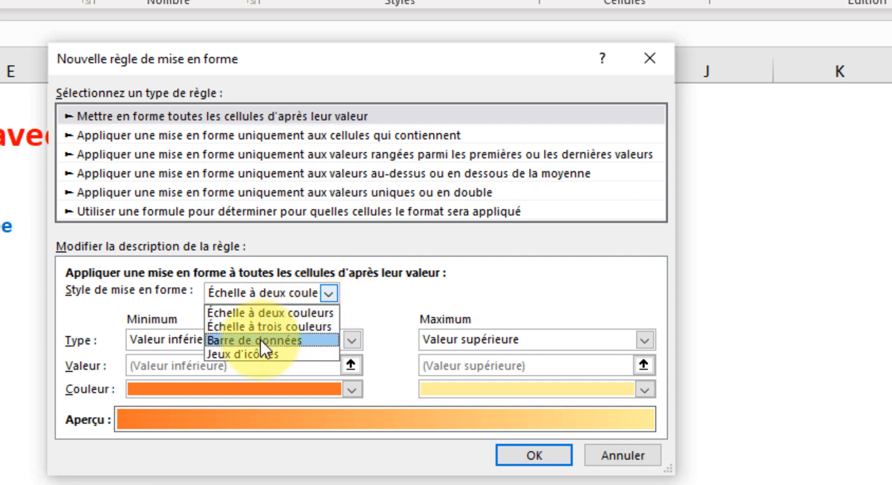
pyautogui.click(261, 353)
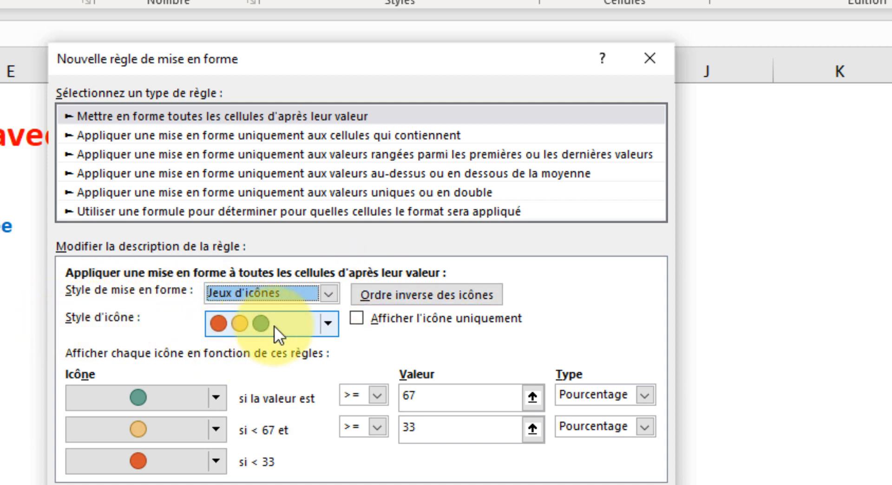
# Step: Choose the 3 symboles (sans cercle) icon style for the rule and enable Afficher l'icône uniquement
pyautogui.click(324, 323)
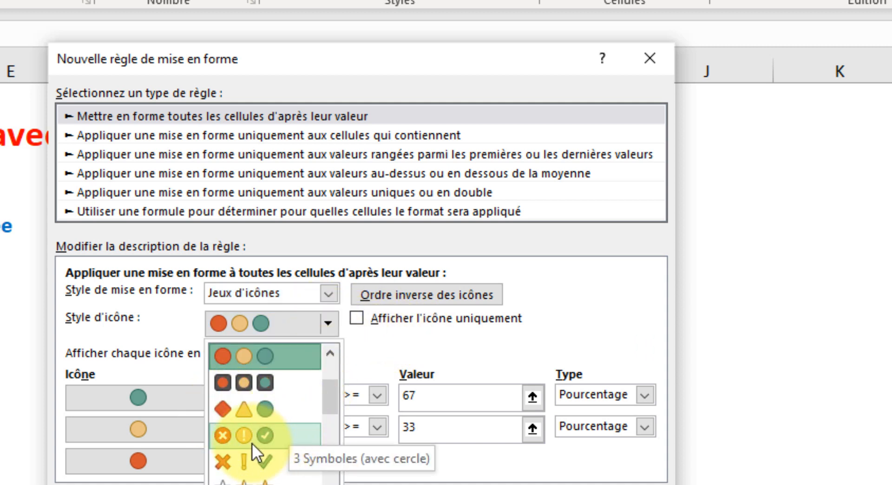
pyautogui.scroll(-3, 333, 471)
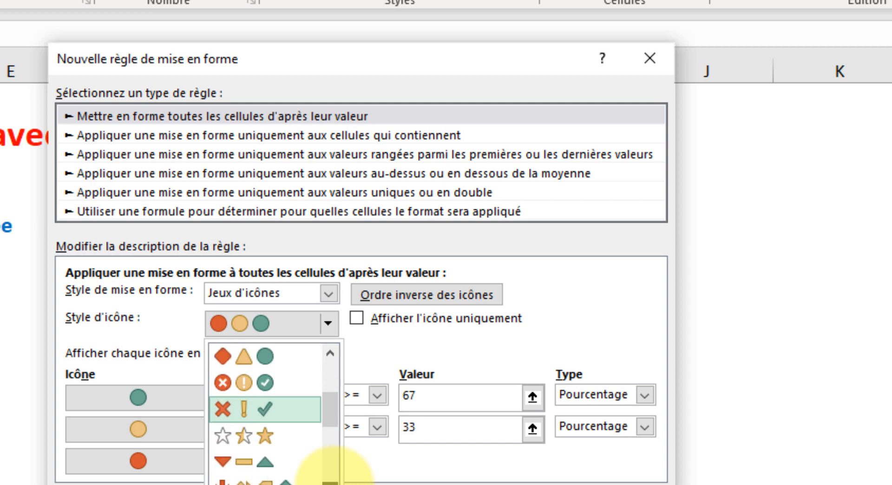
pyautogui.scroll(-5, 333, 470)
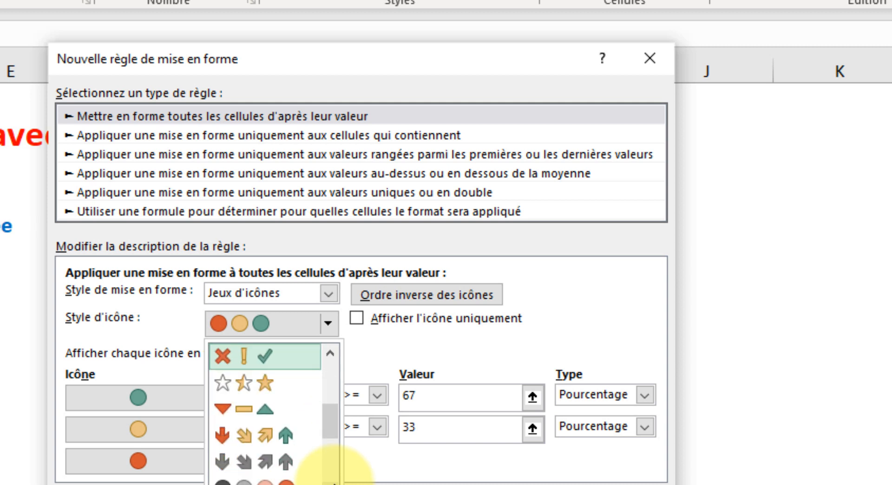
pyautogui.scroll(-3, 335, 467)
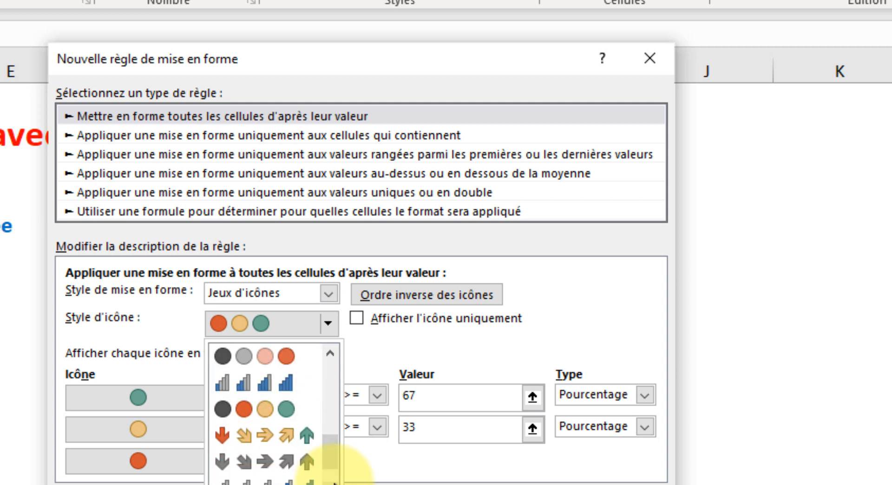
pyautogui.moveTo(336, 456); pyautogui.dragTo(341, 399)
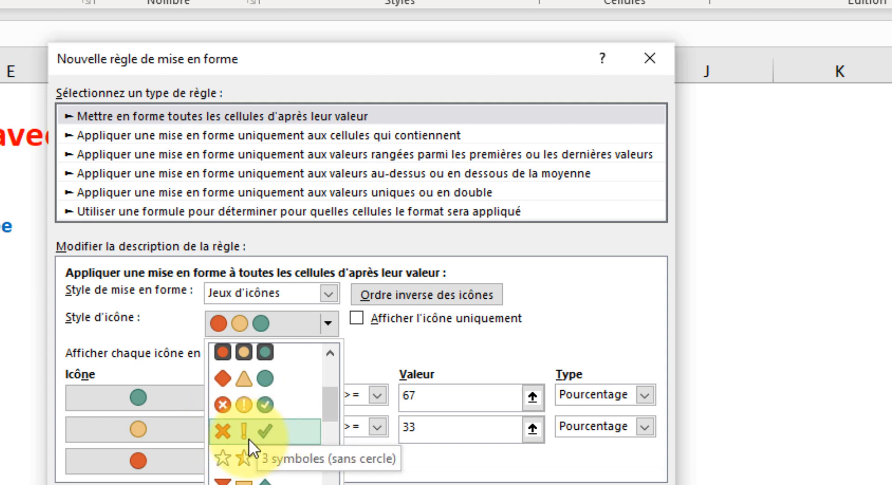
pyautogui.click(258, 431)
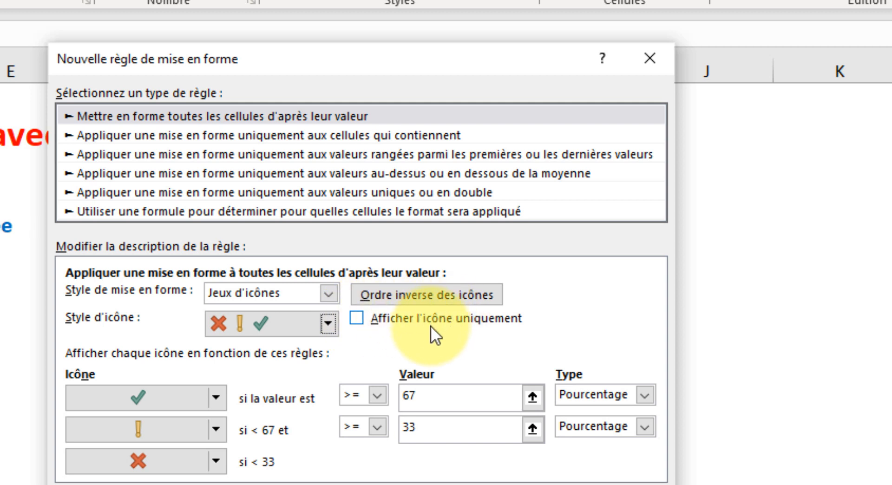
pyautogui.click(356, 319)
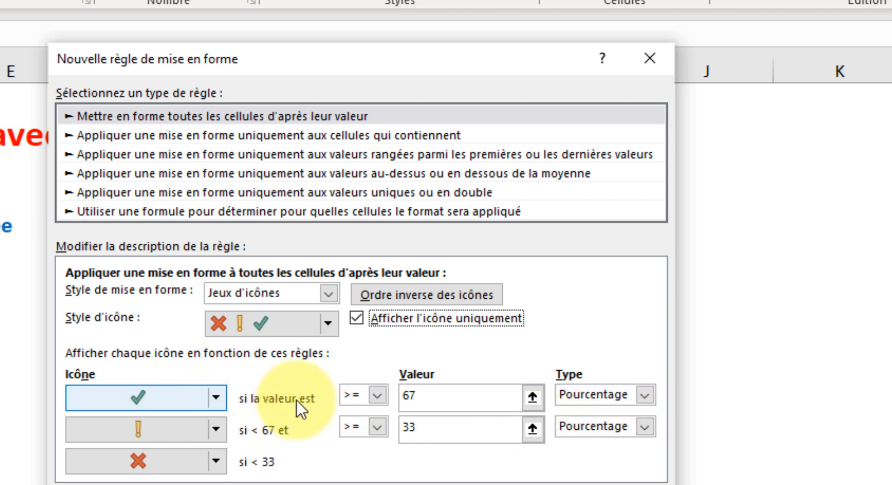
# Step: Set the green check mark's condition to >= 1 with type Nombre, and set the second icon condition's type to Nombre
pyautogui.click(377, 395)
pyautogui.click(374, 409)
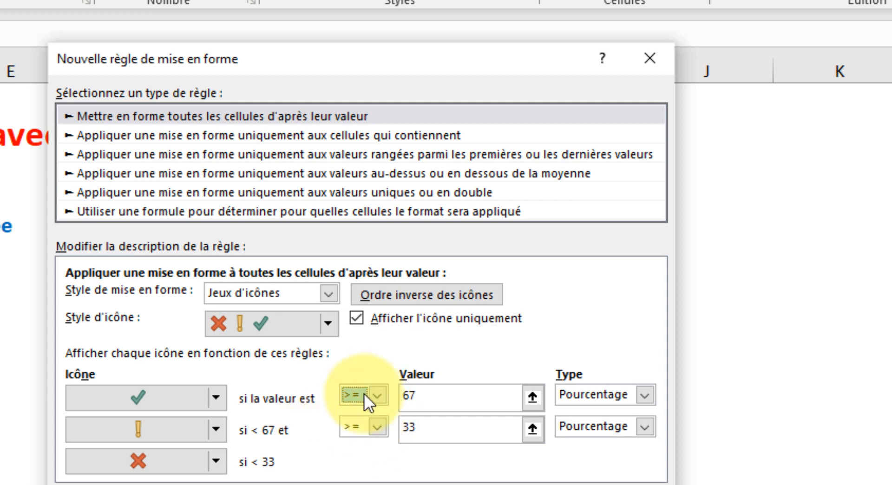
pyautogui.moveTo(428, 398); pyautogui.dragTo(365, 396)
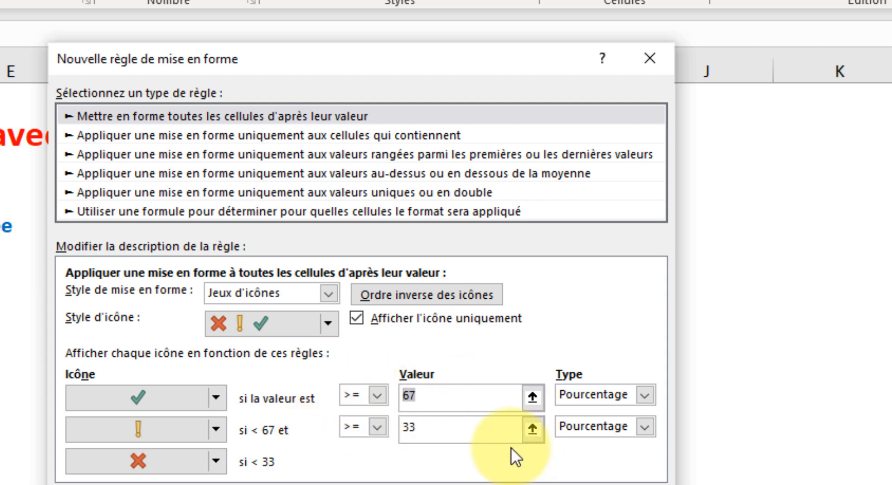
pyautogui.write('1')
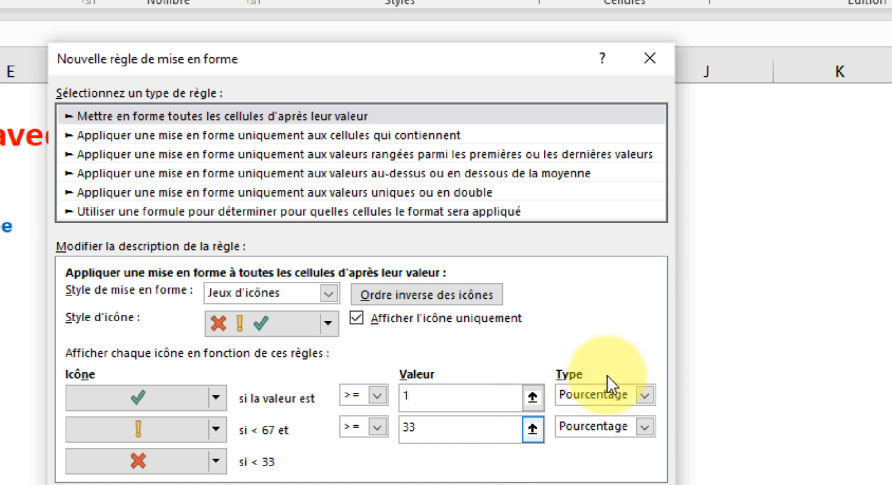
pyautogui.click(645, 396)
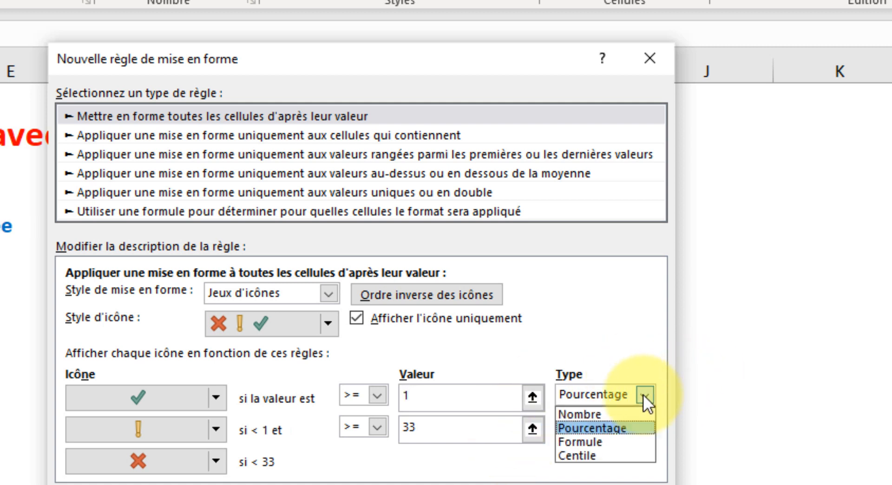
pyautogui.click(609, 414)
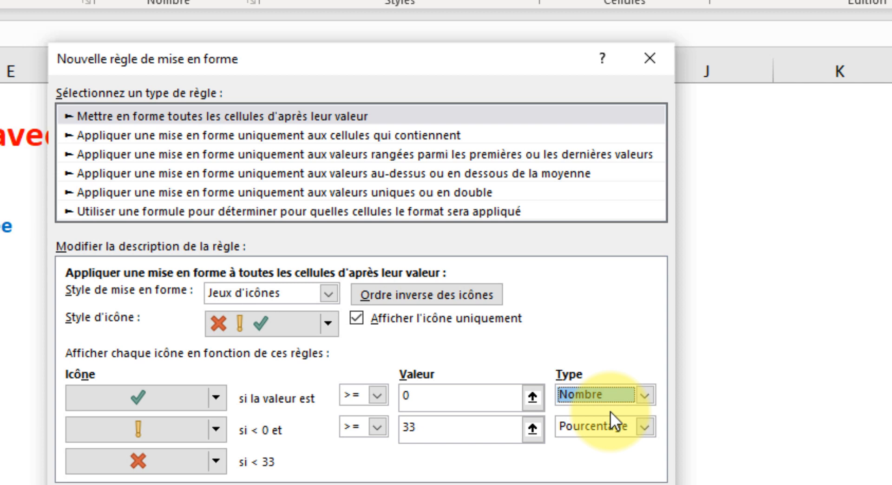
pyautogui.click(424, 397)
pyautogui.press('BackSpace')
pyautogui.write('1')
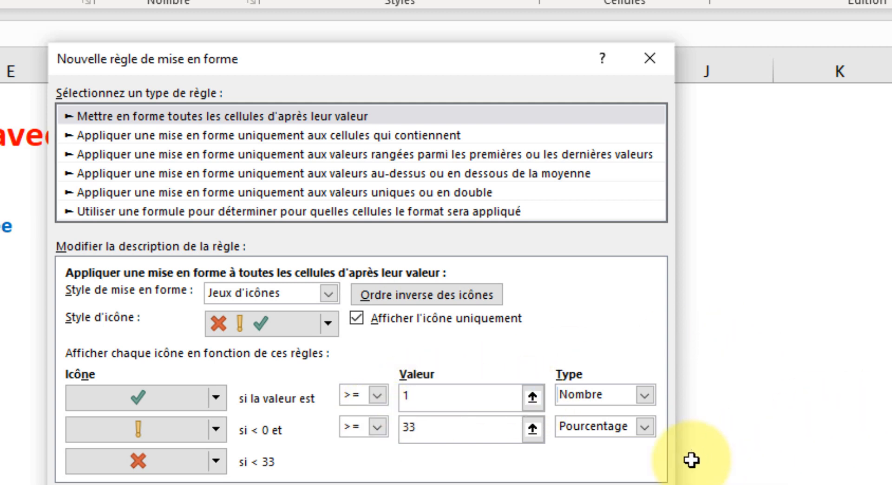
pyautogui.click(650, 426)
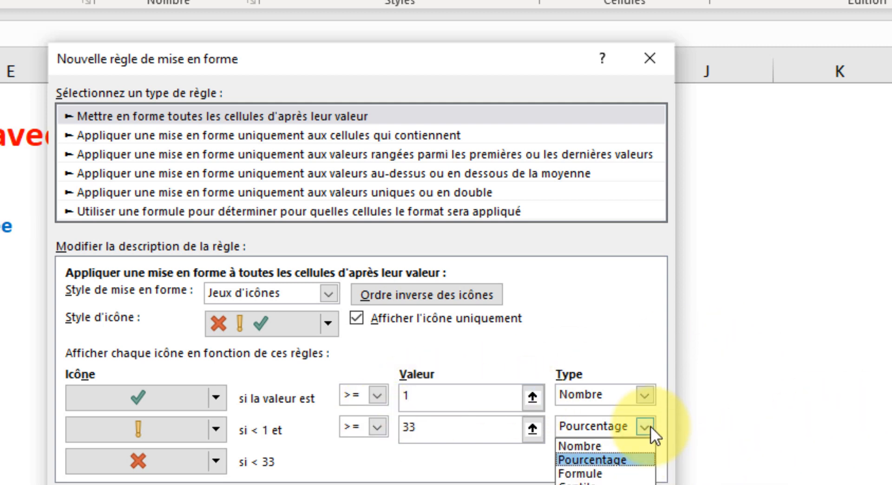
pyautogui.click(609, 446)
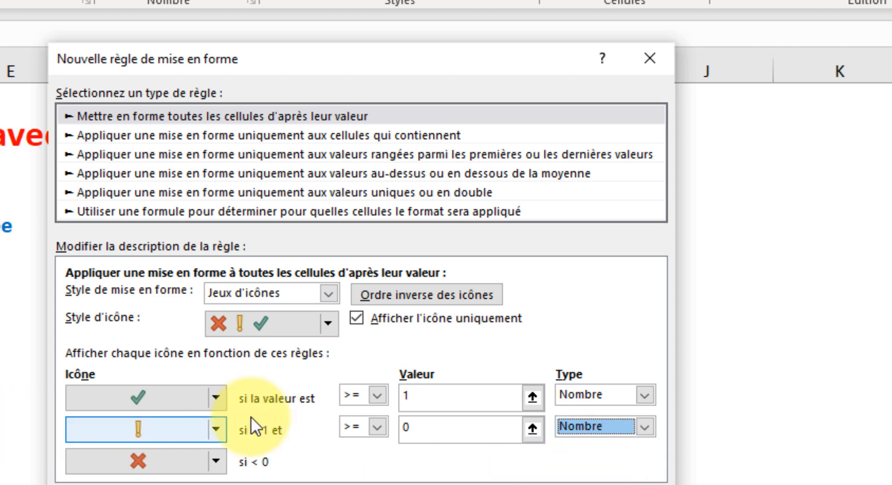
# Step: Replace the yellow exclamation mark of the rule's second condition with the red cross icon
pyautogui.click(407, 426)
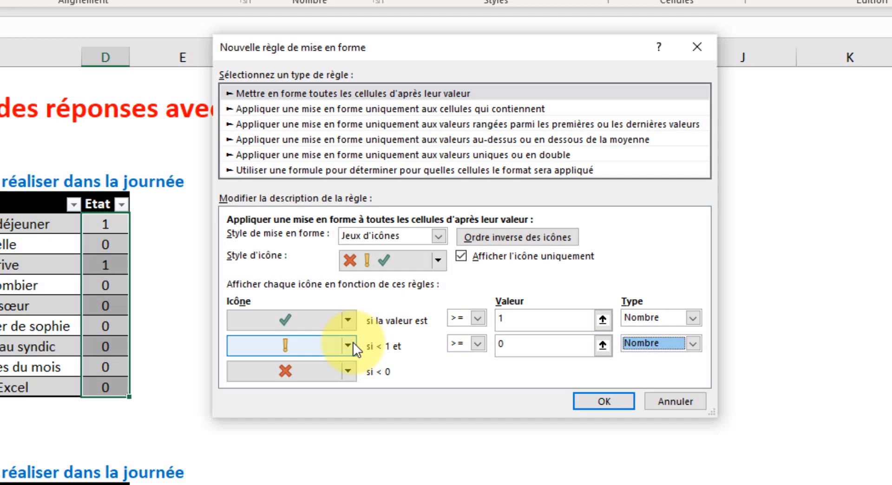
pyautogui.click(220, 427)
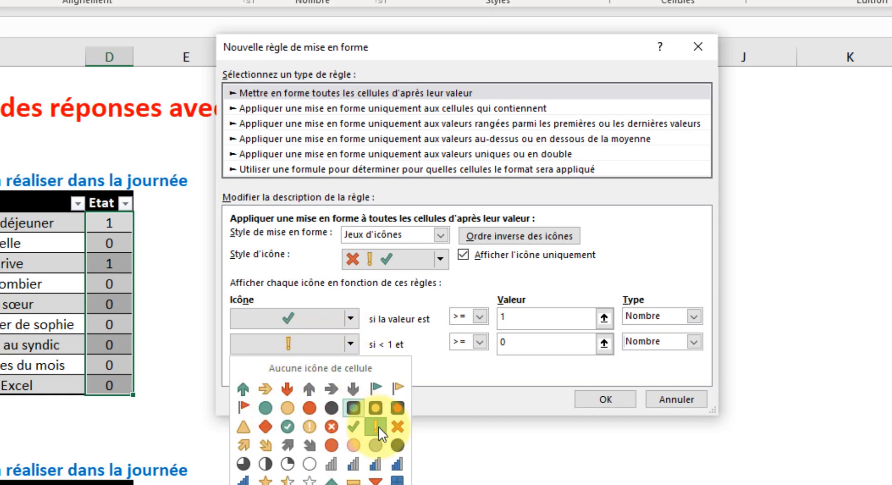
pyautogui.click(398, 424)
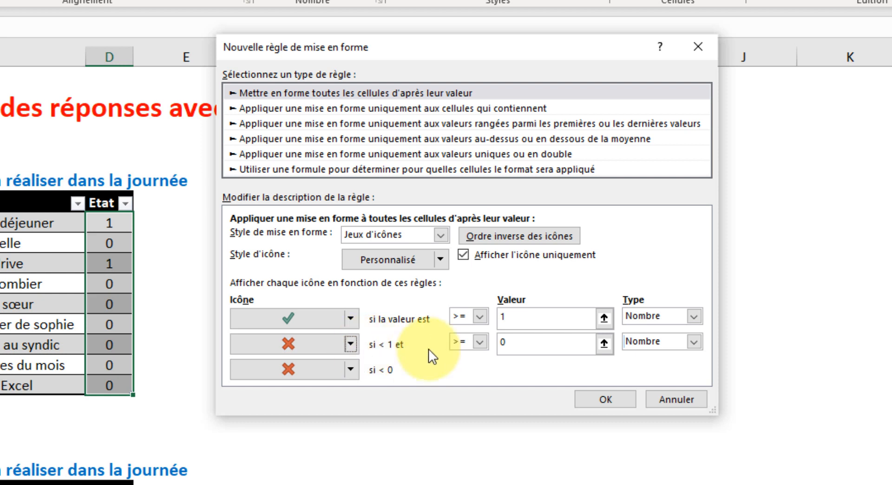
# Step: Keep the >= operator for the second icon condition and apply the new rule to the upper table's Etat cells
pyautogui.click(480, 338)
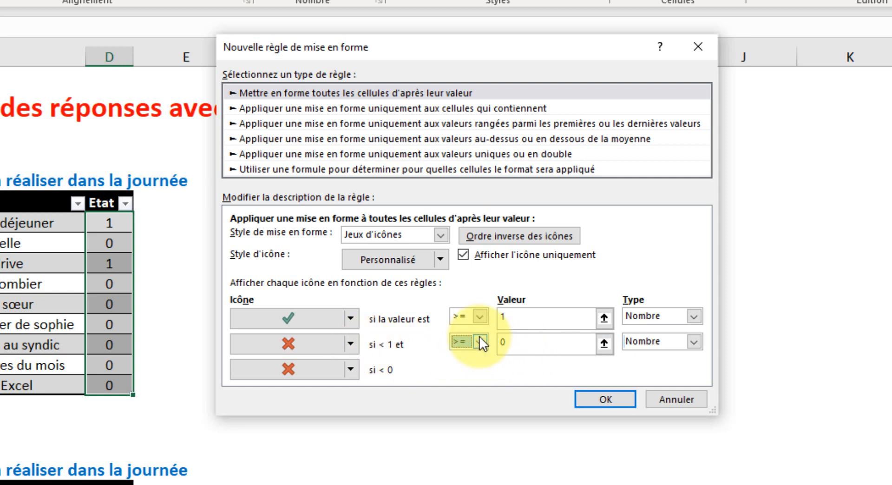
pyautogui.click(479, 337)
pyautogui.click(480, 336)
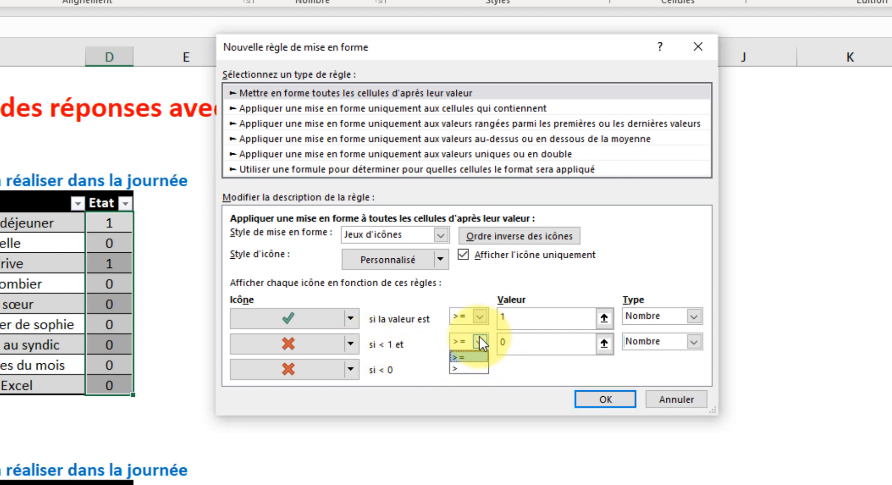
pyautogui.click(479, 336)
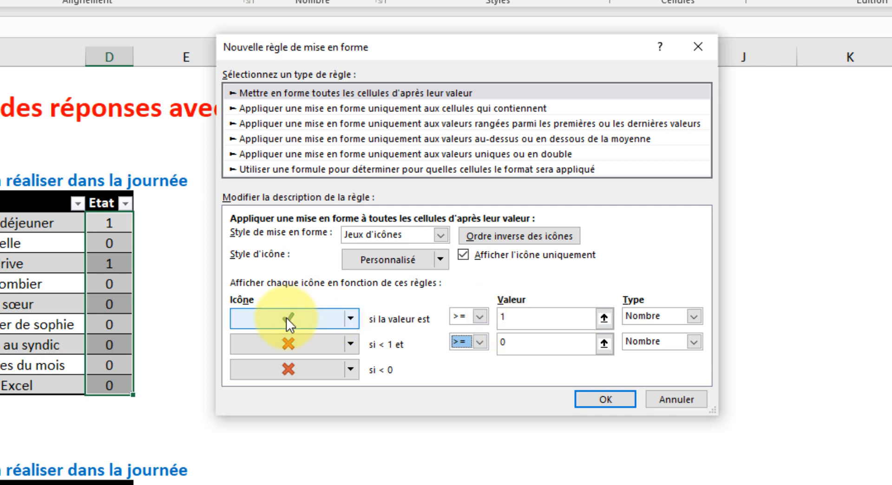
pyautogui.click(581, 397)
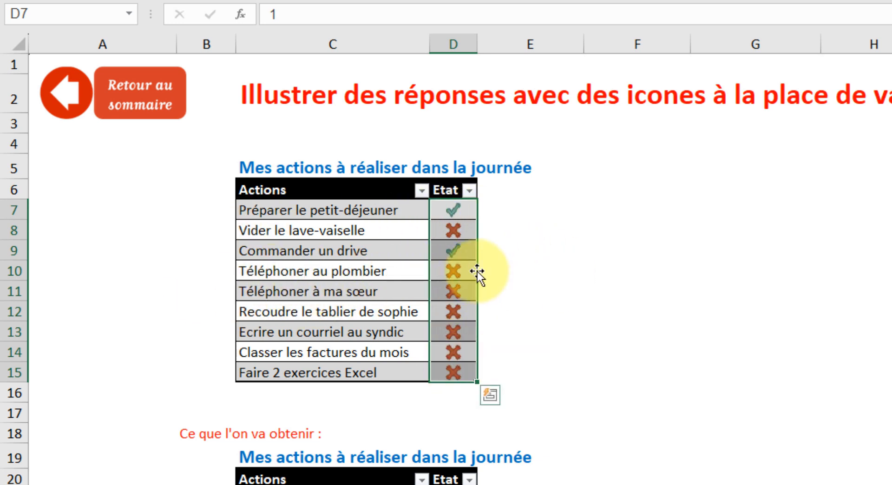
# Step: Enter 1 as the Etat of Téléphoner au plombier in D10 and of Ecrire un courriel au syndic in D13
pyautogui.click(454, 271)
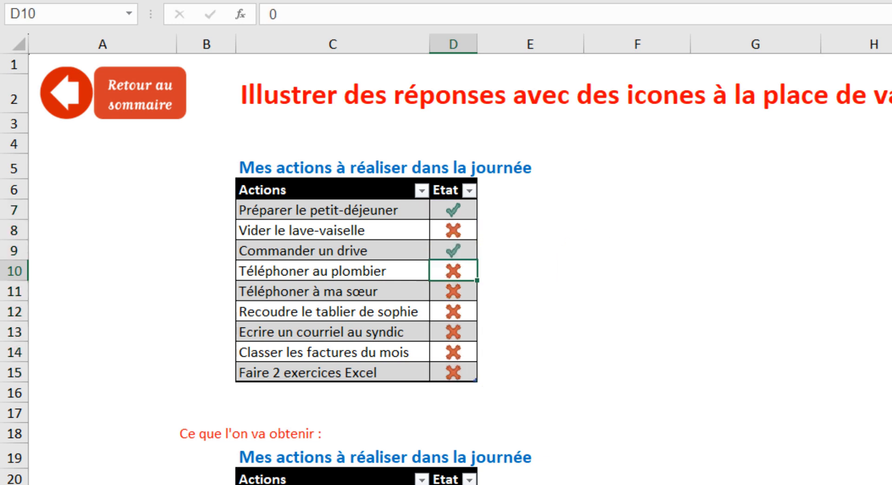
pyautogui.write('1')
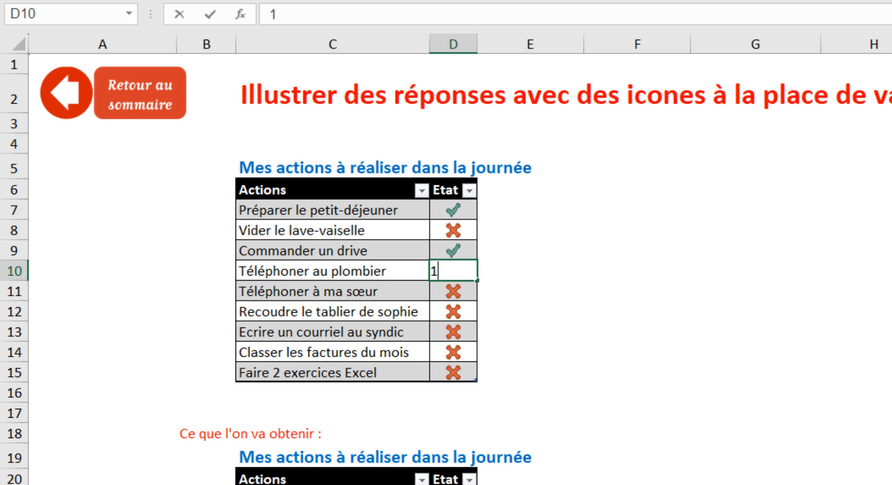
pyautogui.press('Return')
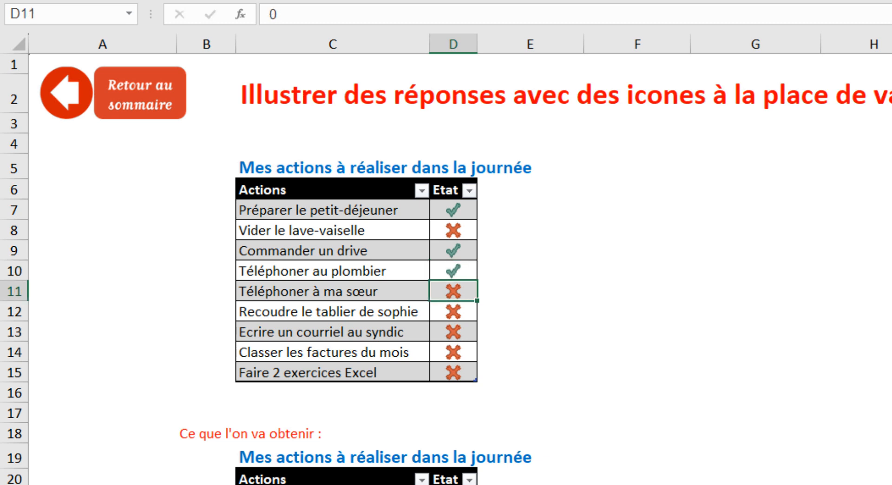
pyautogui.moveTo(456, 340); pyautogui.dragTo(456, 342)
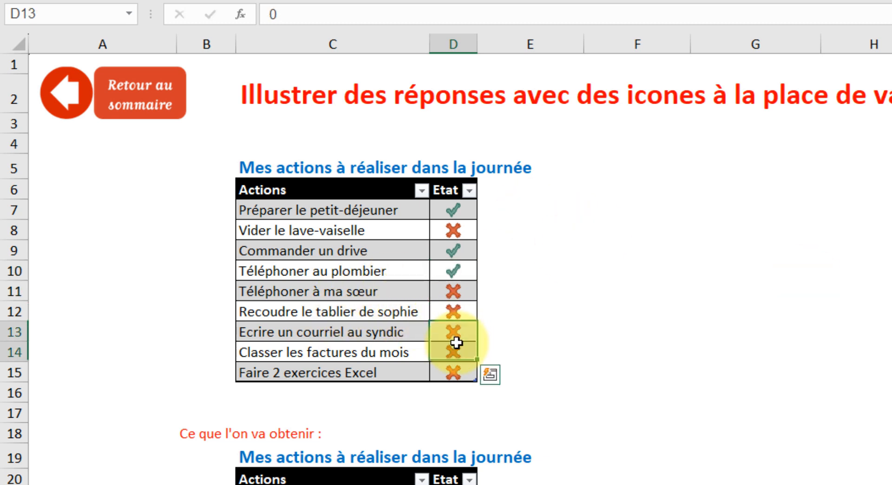
pyautogui.write('1')
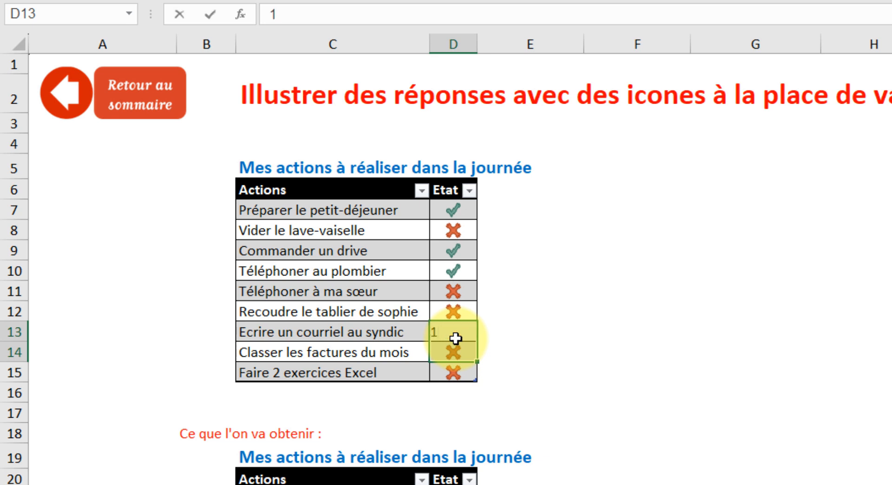
pyautogui.press('Return')
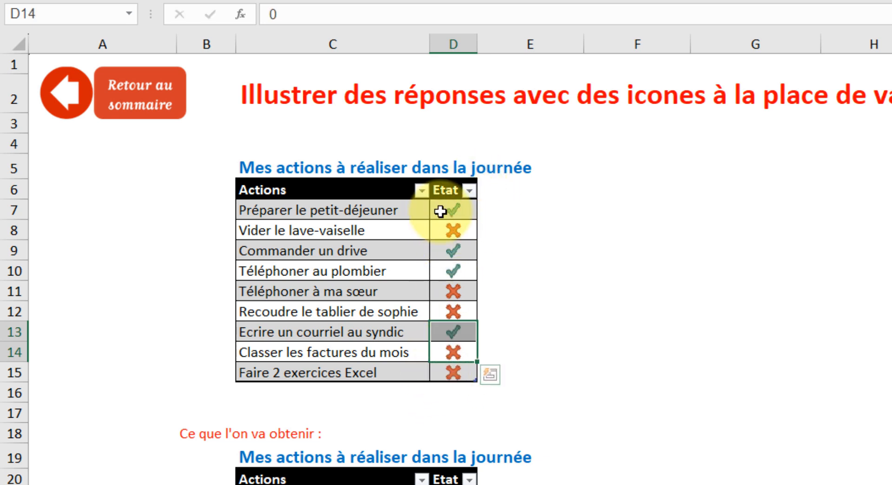
# Step: Set the Etat of Préparer le petit-déjeuner in D7 to 0
pyautogui.click(455, 210)
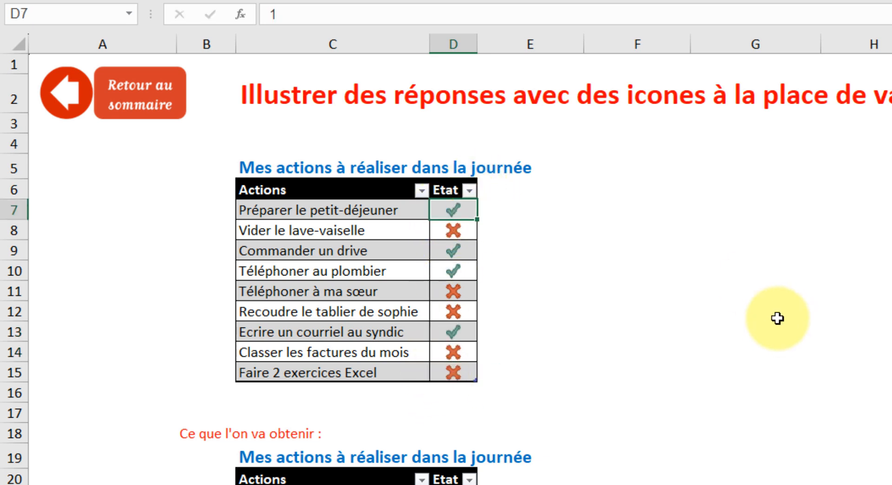
pyautogui.write('0')
pyautogui.press('Return')
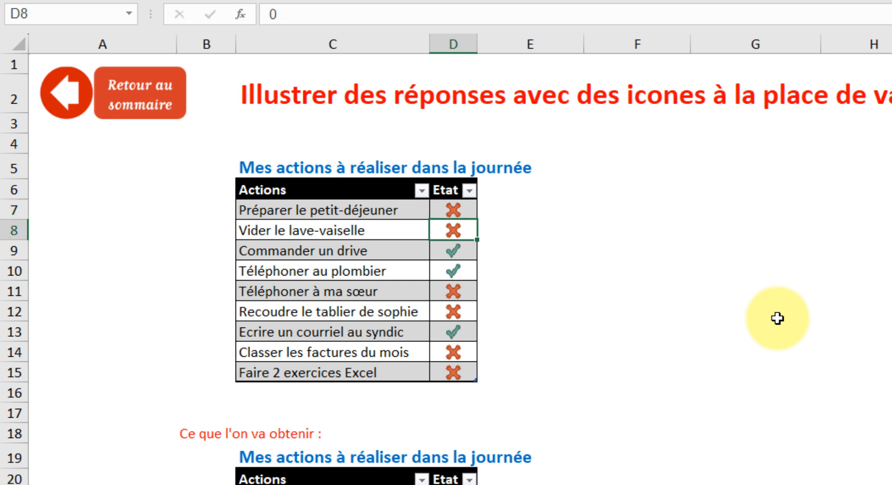